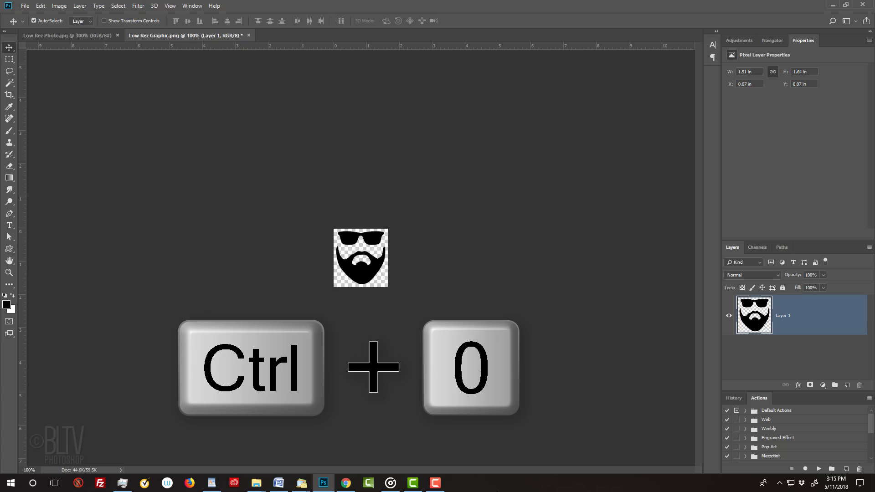
key(ctrl+0)
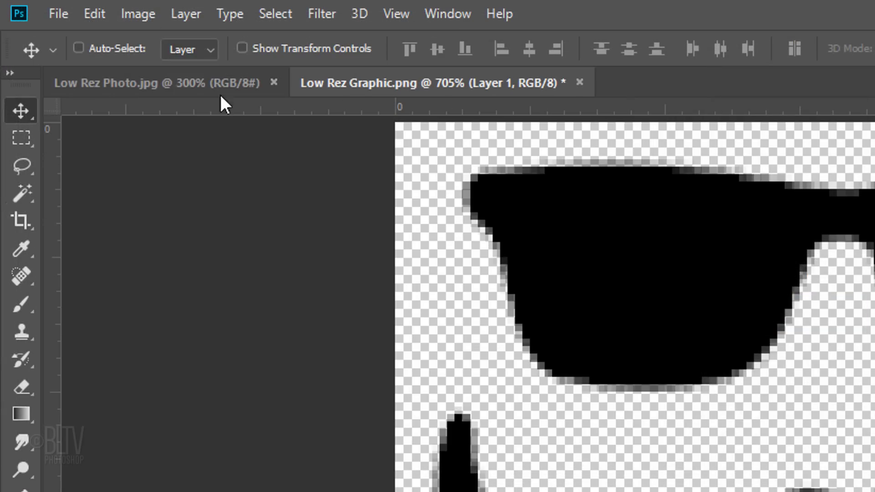
click(142, 12)
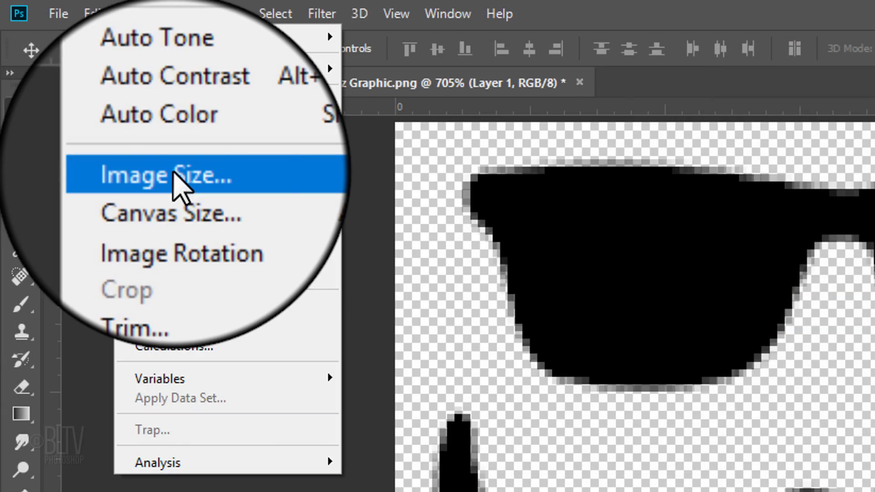
click(180, 185)
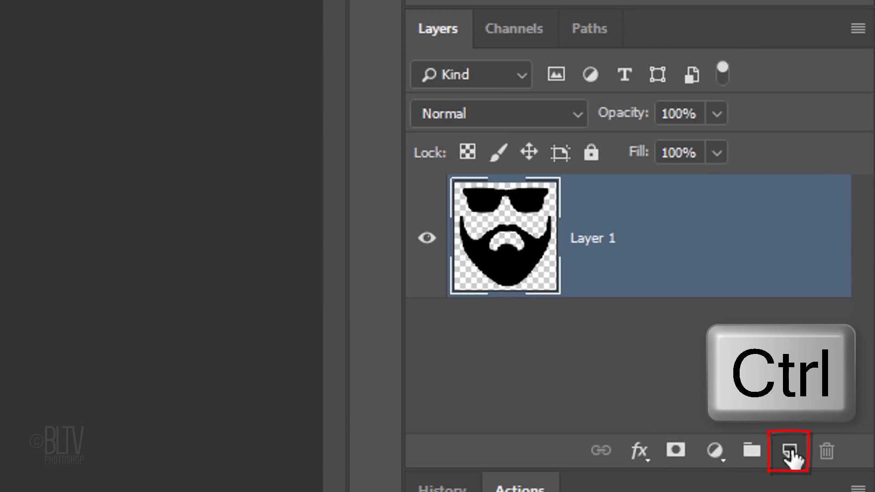
Add a white-filled layer beneath the beard graphic and flatten the image
ctrl+click(790, 451)
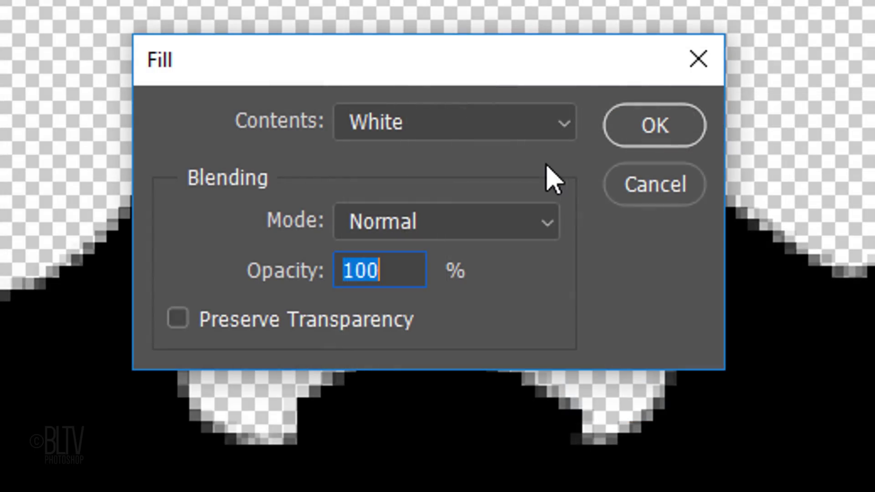
click(534, 122)
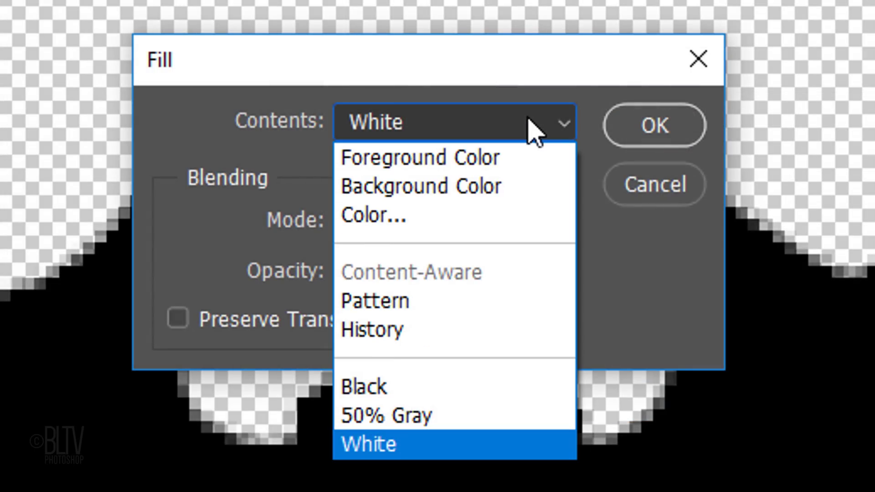
click(422, 444)
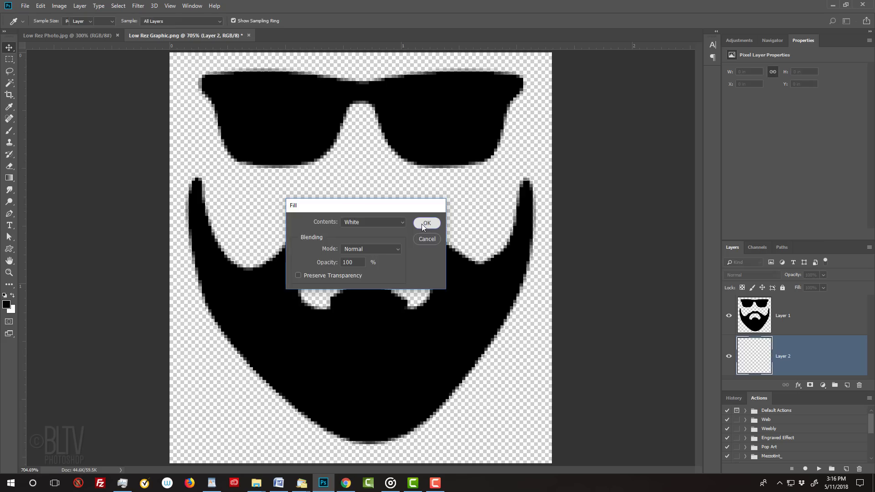
click(648, 127)
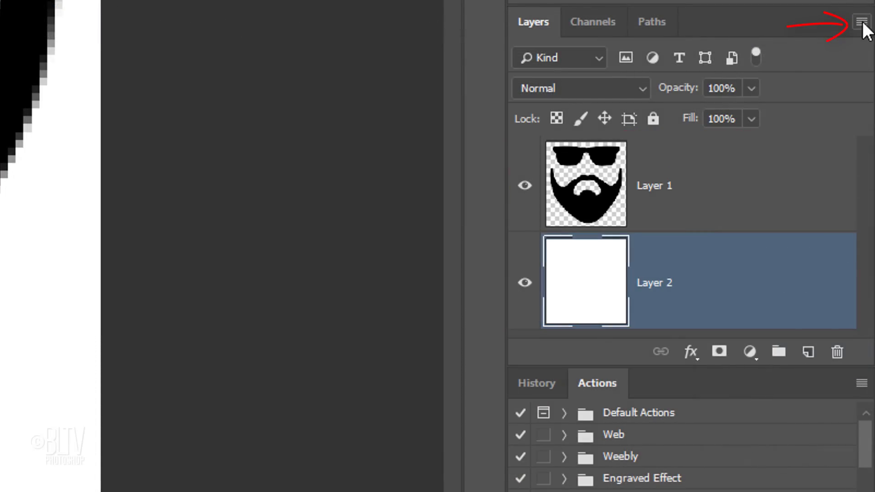
click(862, 24)
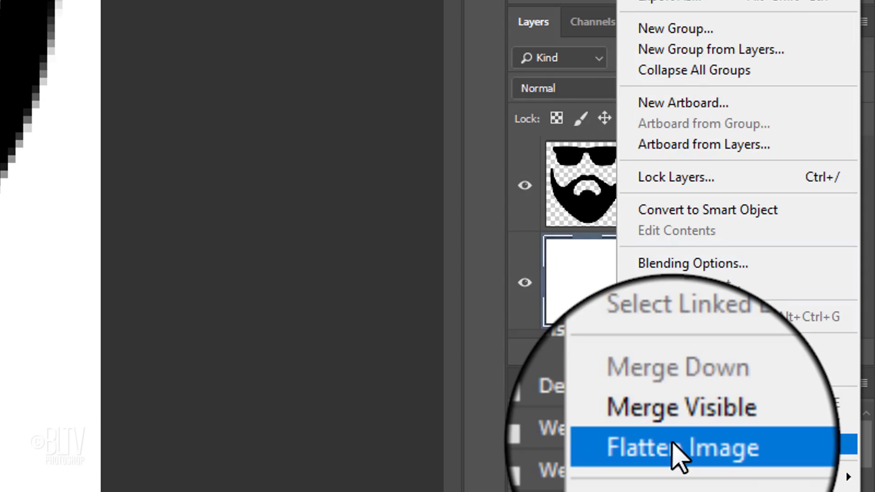
click(677, 448)
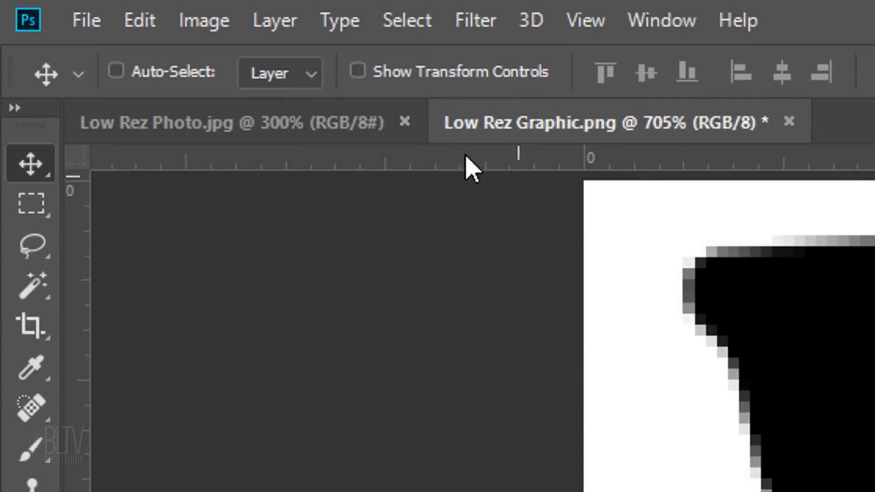
Resize the beard graphic to 300 ppi and 2000 px wide with Automatic resampling
click(205, 24)
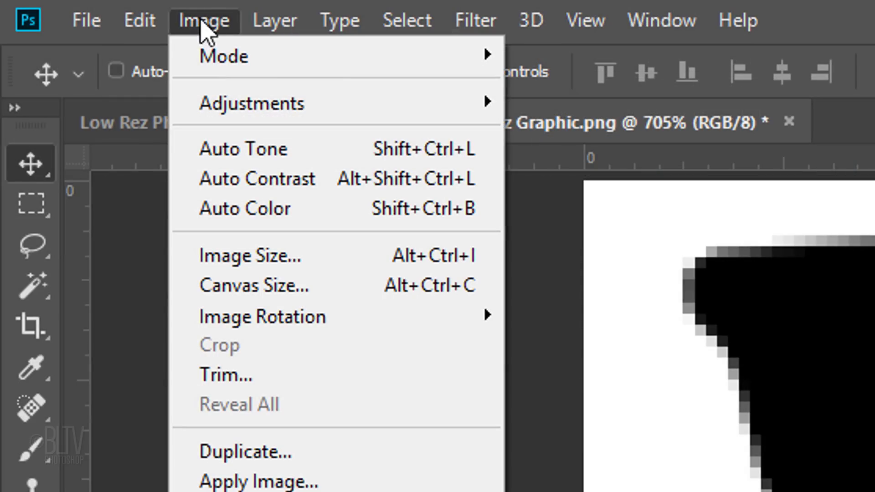
click(245, 257)
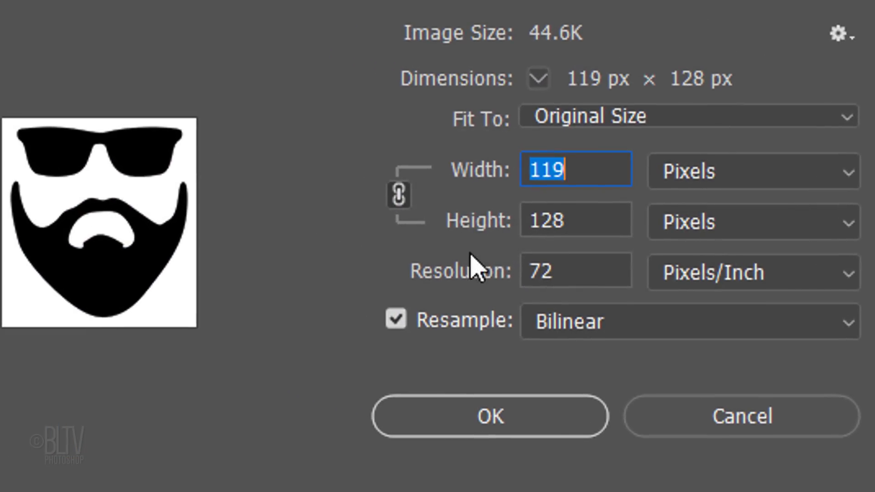
double_click(542, 269)
text(3)
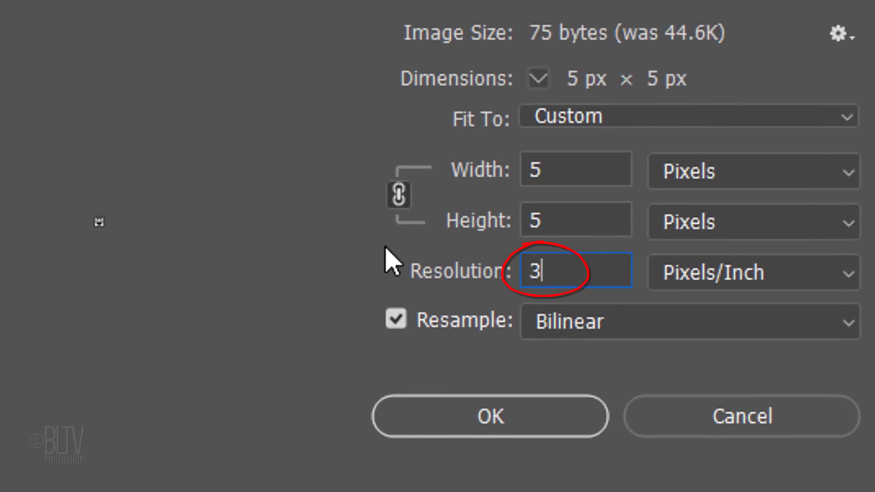
text(00)
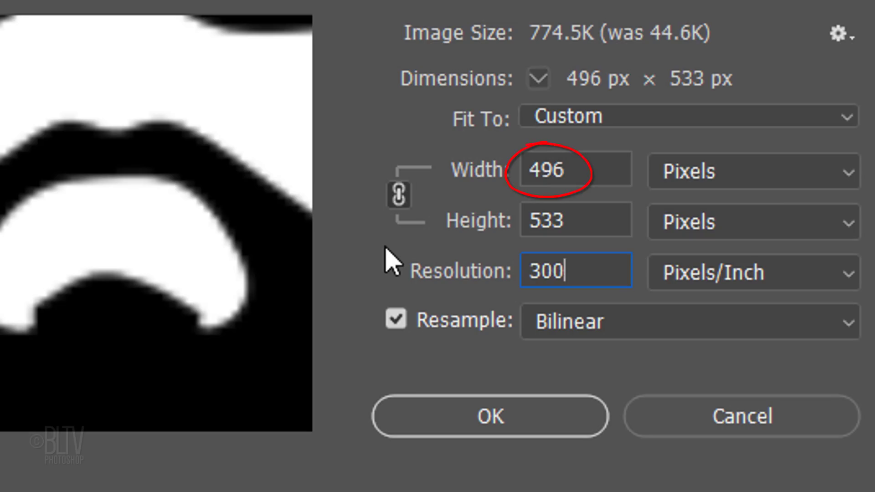
double_click(581, 170)
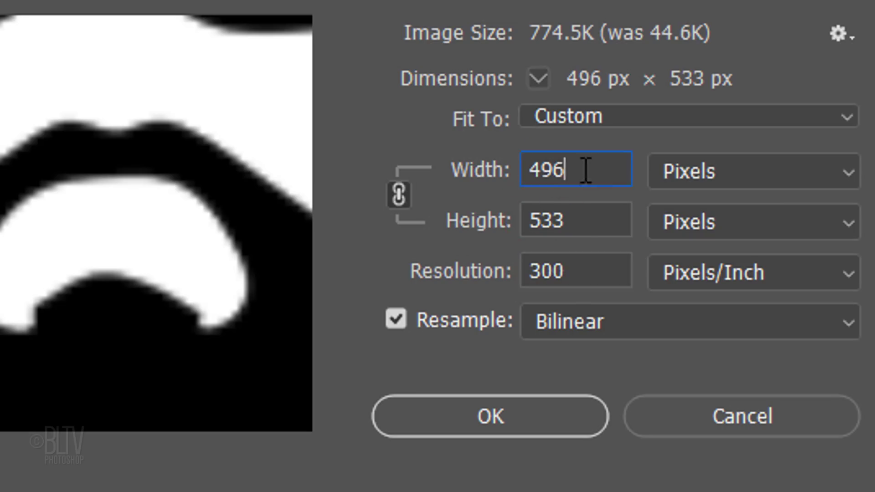
text(2000)
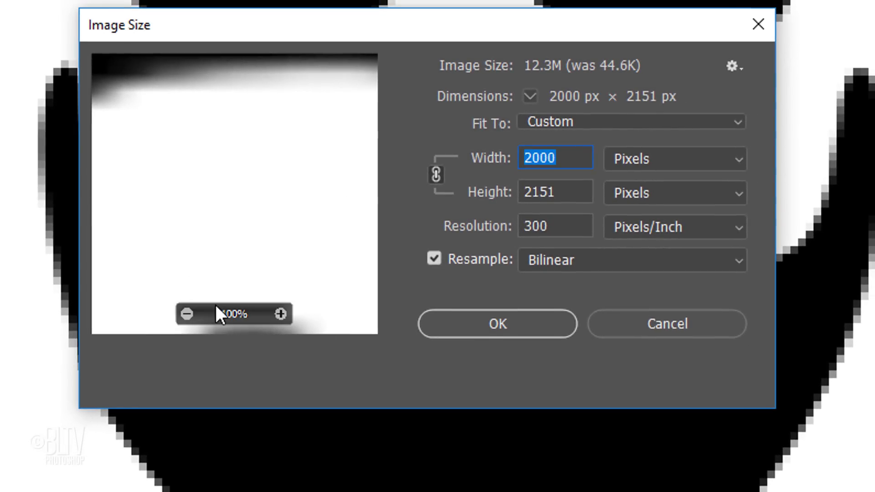
mouse_move(235, 194)
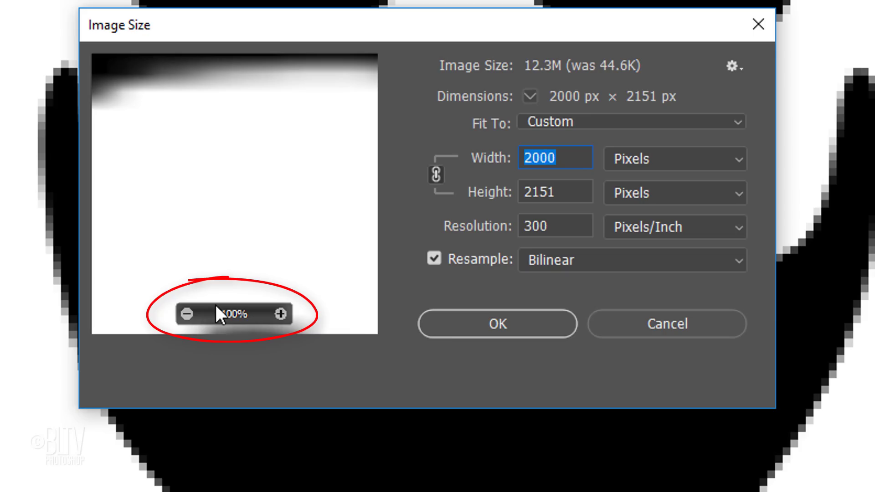
click(187, 314)
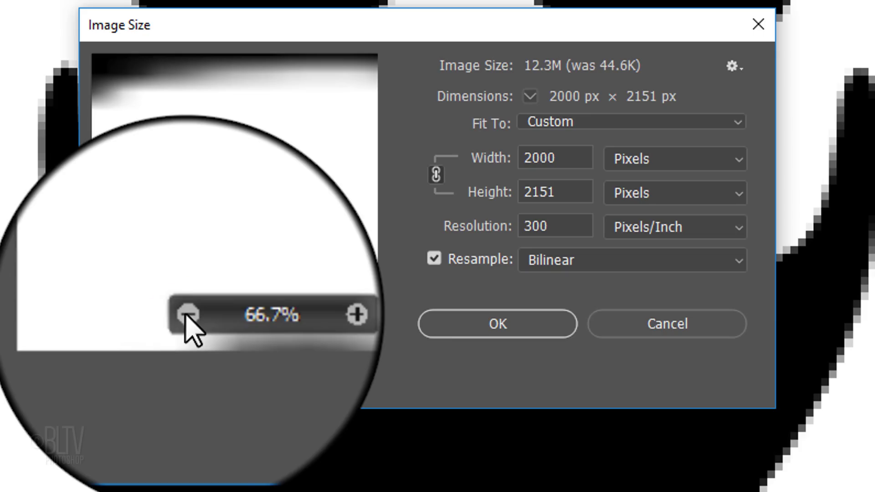
click(187, 314)
click(186, 314)
click(187, 314)
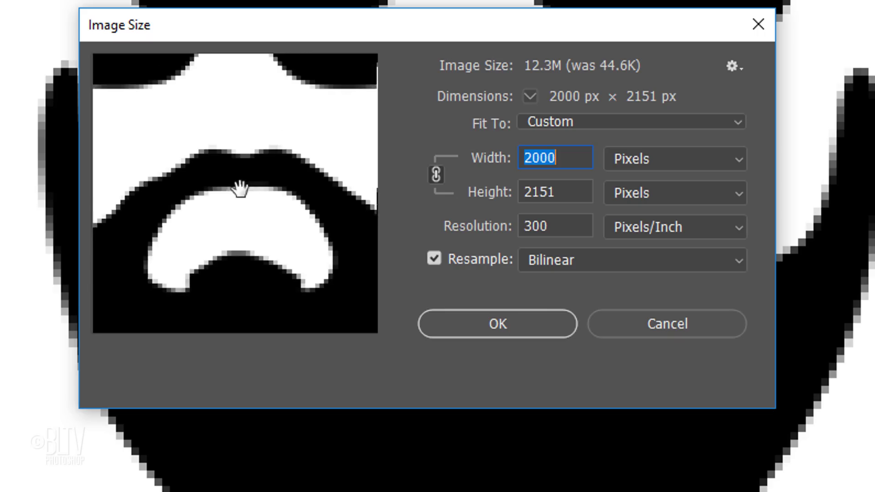
drag(235, 178, 243, 222)
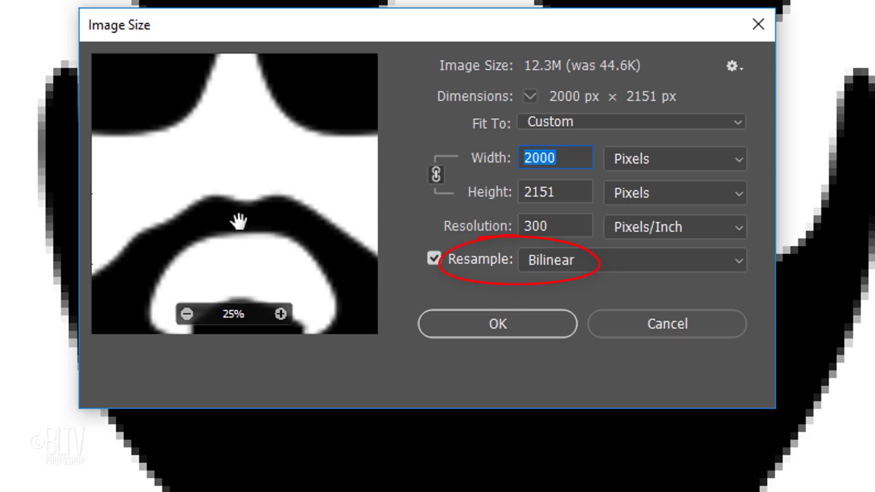
click(549, 259)
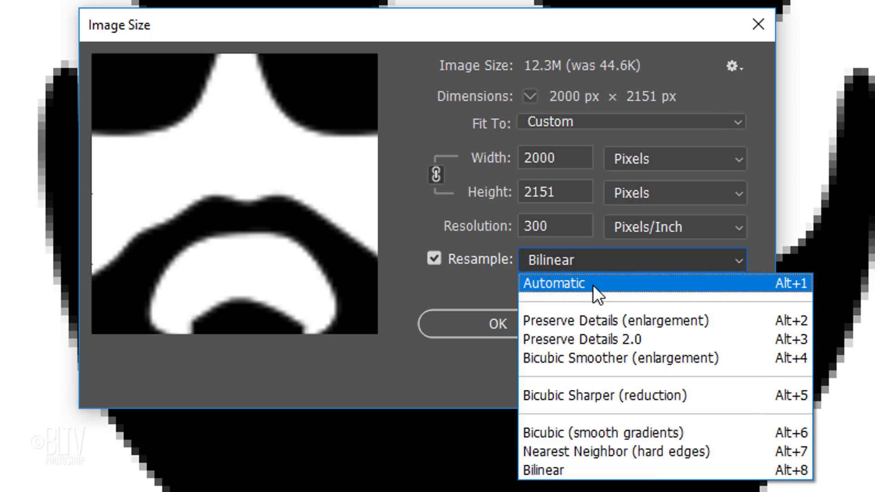
click(593, 284)
click(512, 319)
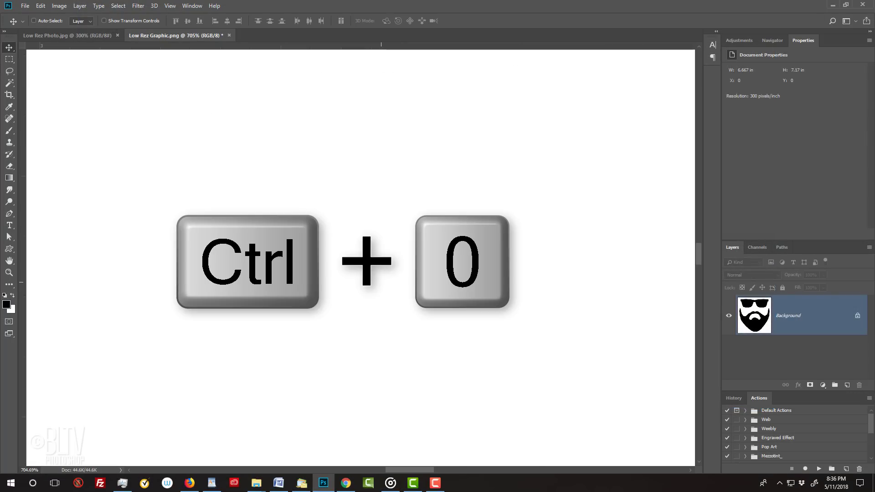
Fit the enlarged graphic on screen and convert its layer to a smart object
key(ctrl+0)
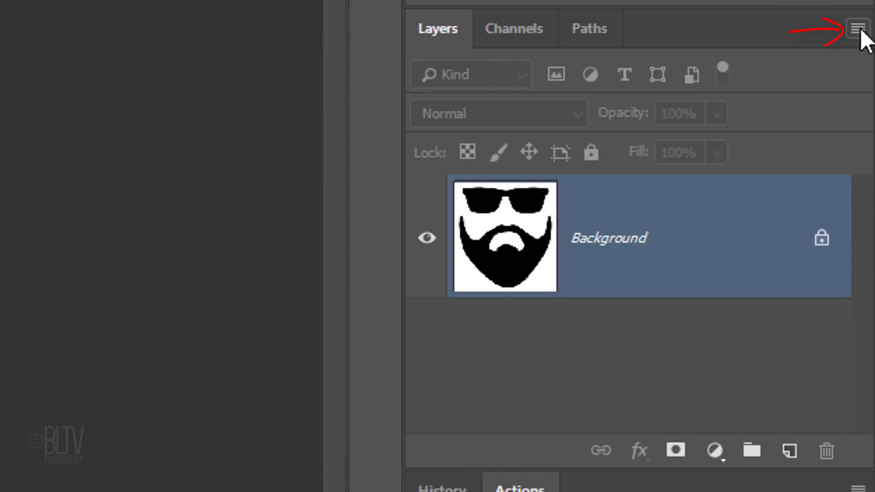
click(859, 30)
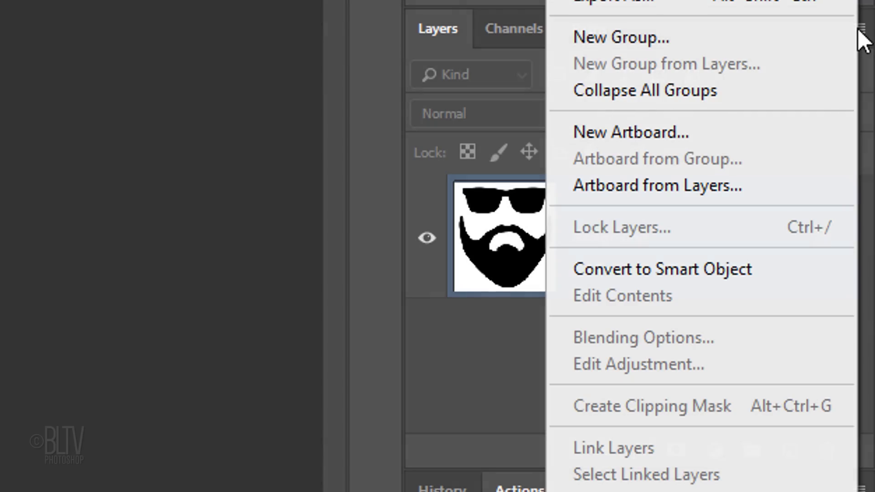
click(657, 272)
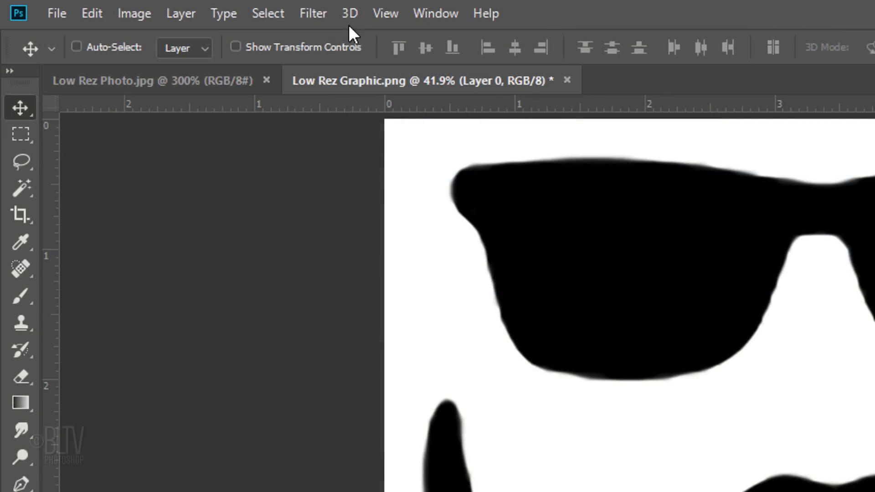
Apply a 15.3-pixel Gaussian Blur to the graphic as a smart filter
click(315, 16)
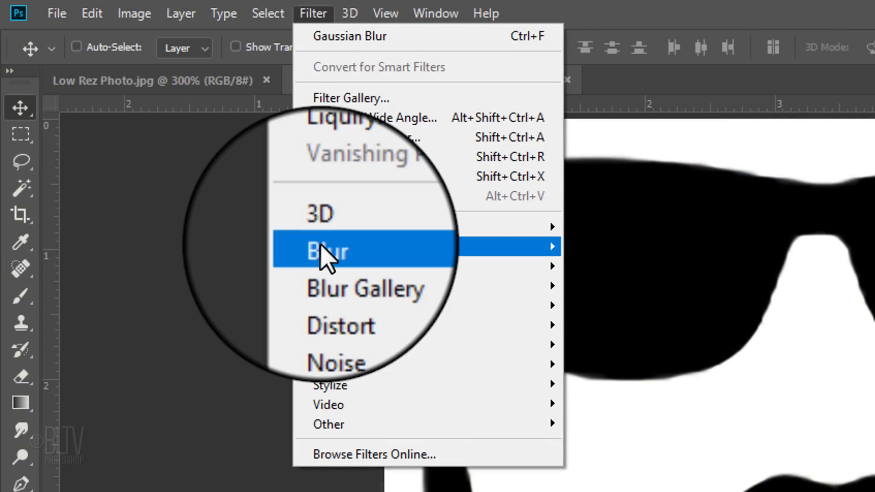
mouse_move(424, 246)
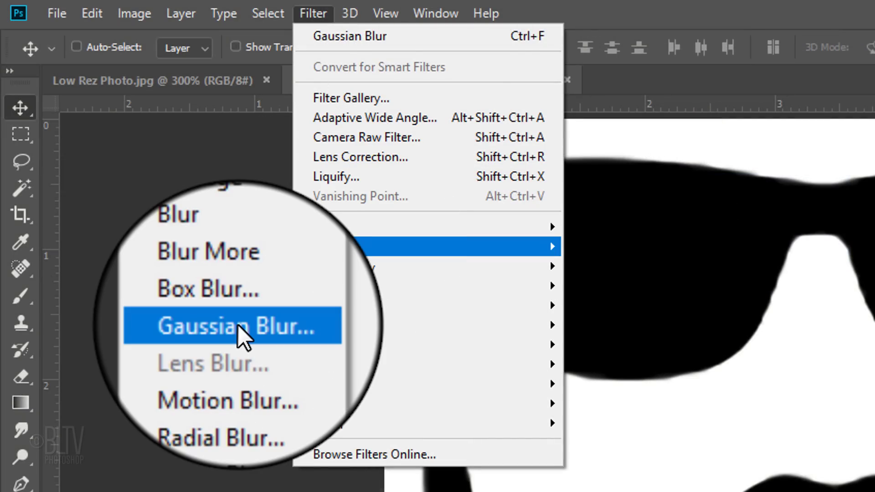
click(238, 325)
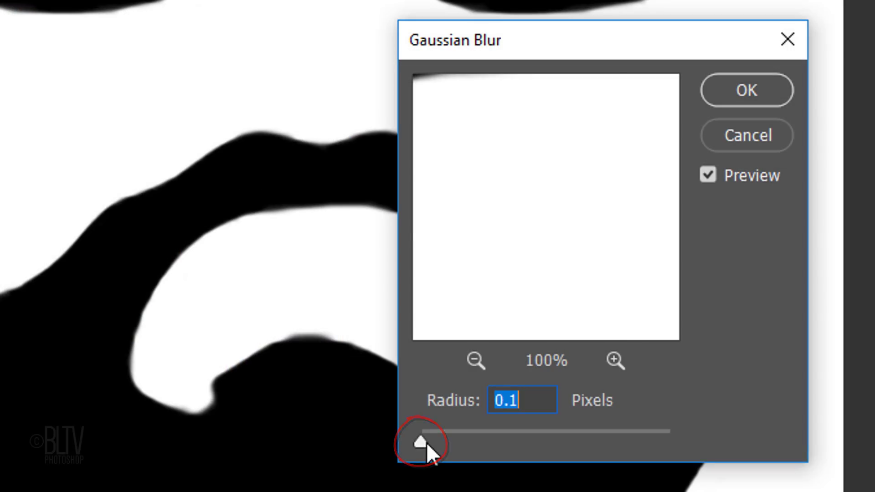
drag(422, 442, 524, 443)
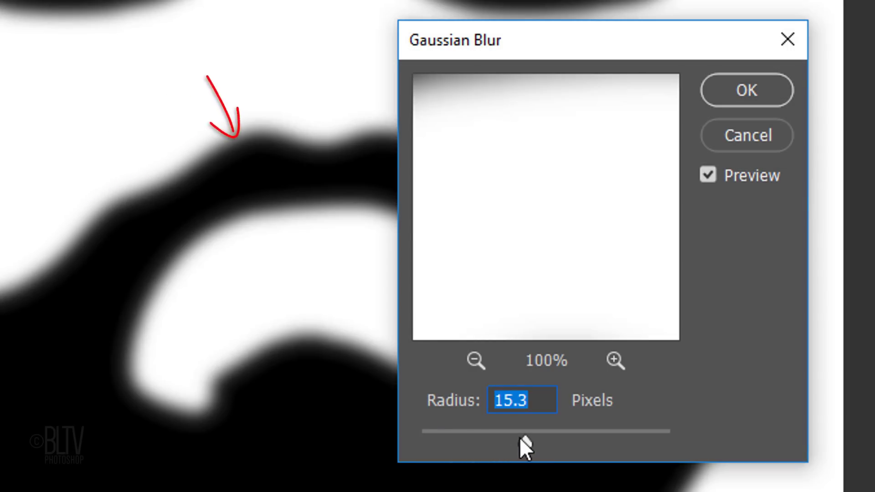
click(747, 90)
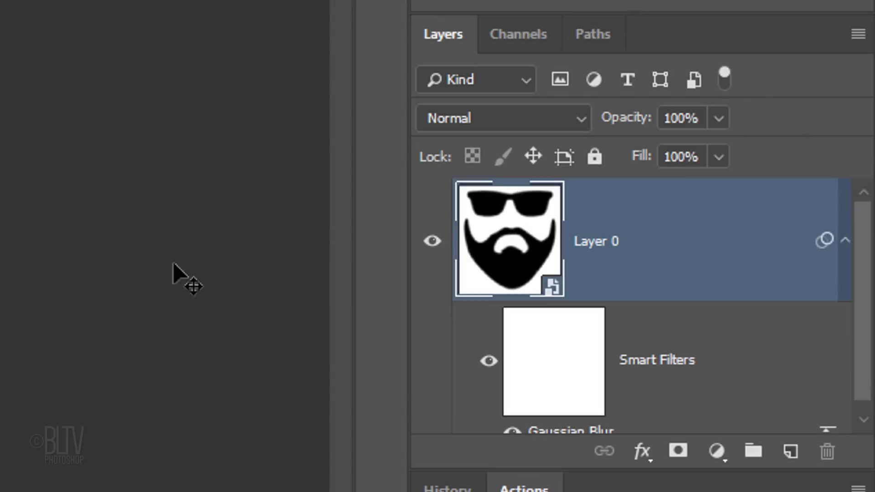
Add a Curves adjustment layer with white point at input 127 and black point at 123
click(719, 454)
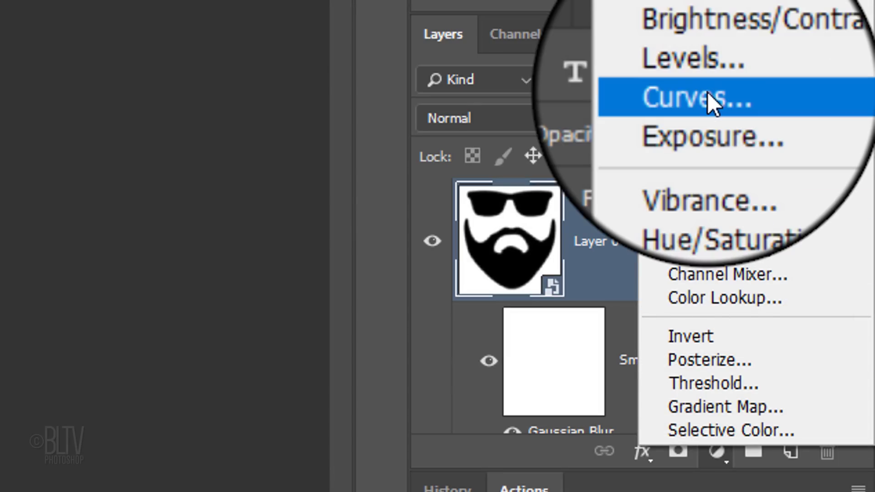
click(707, 92)
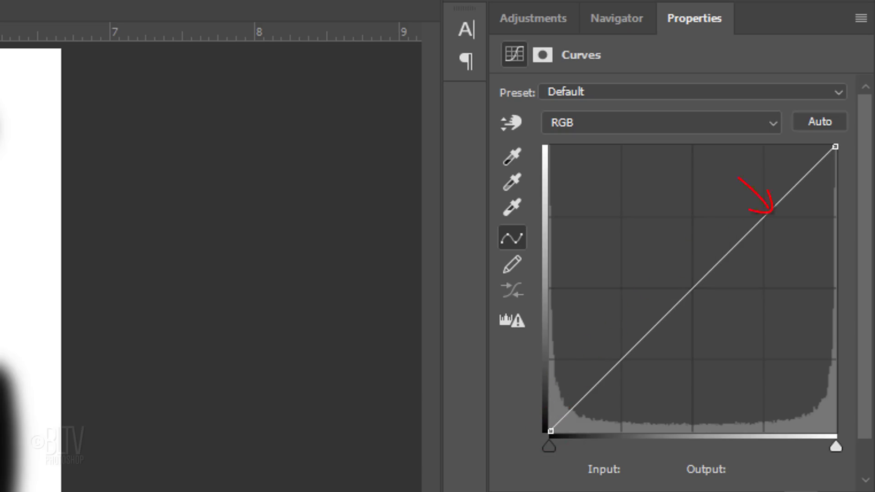
click(836, 146)
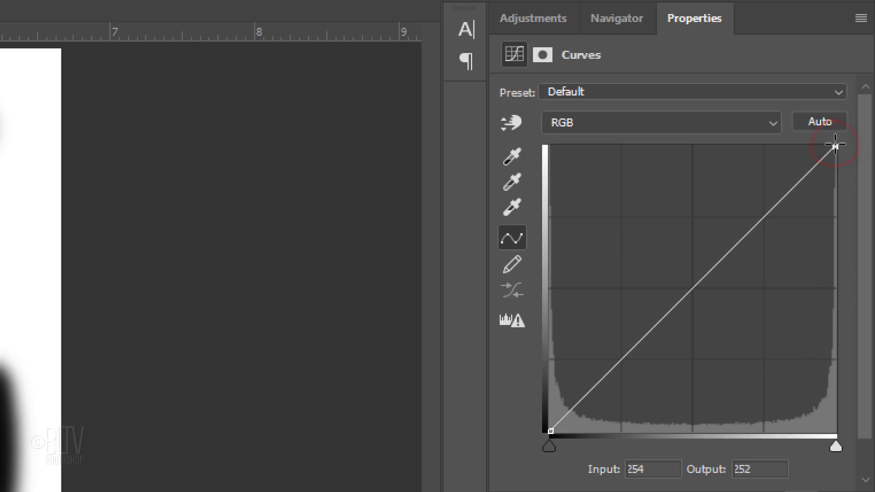
drag(836, 146, 693, 146)
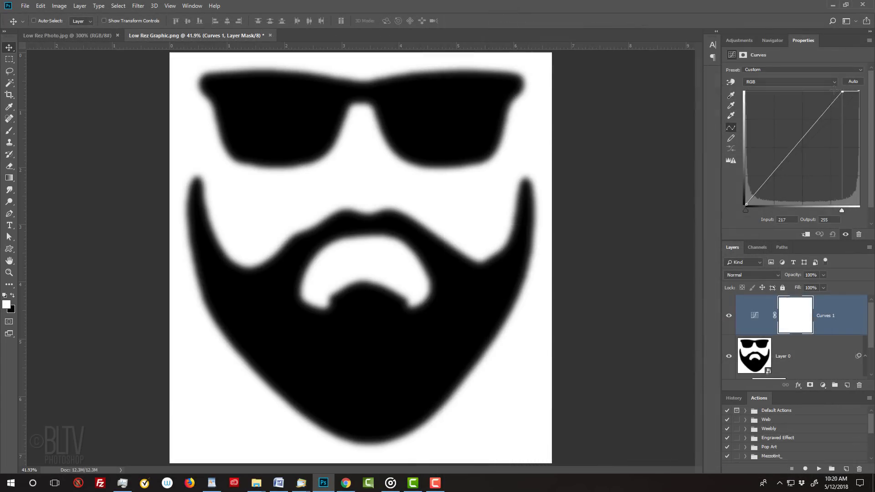
drag(693, 146, 803, 91)
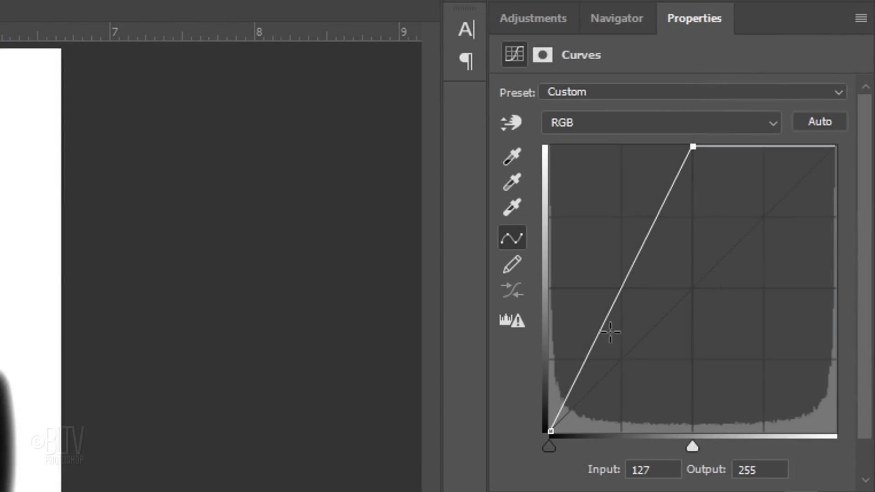
click(747, 203)
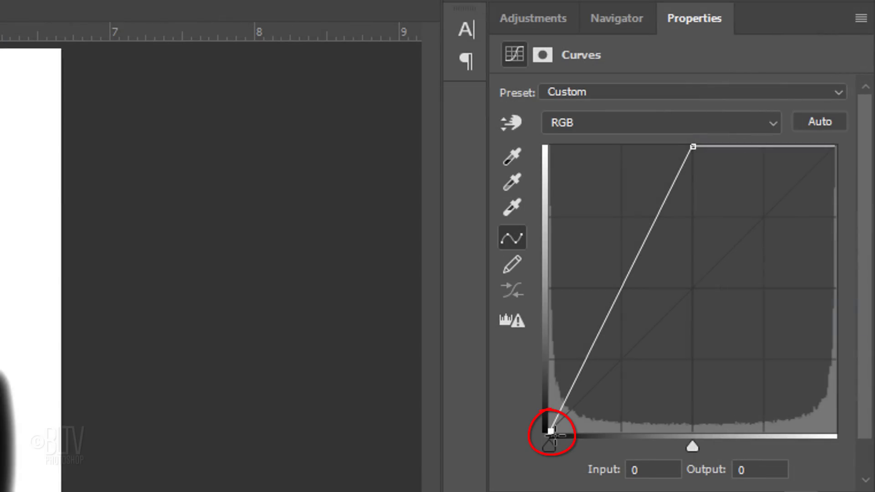
drag(553, 431, 689, 431)
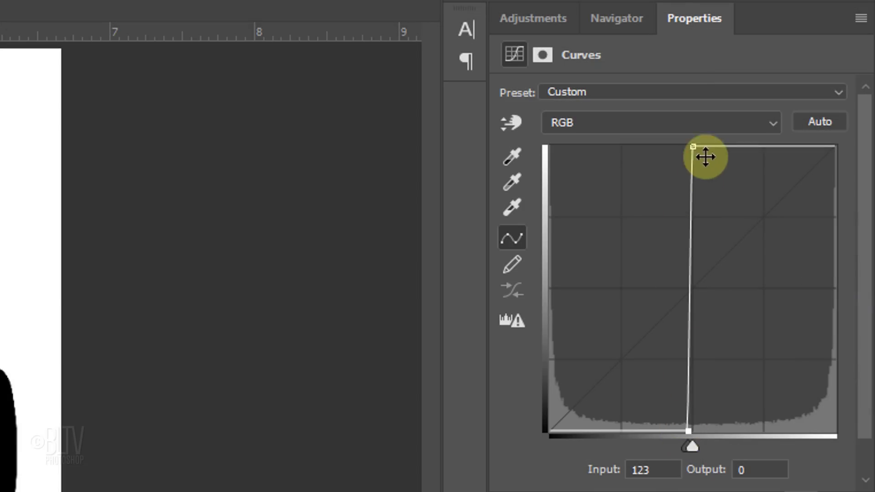
Move the Curves white point to 202, the black point to 56, then the white point to 60
click(803, 92)
drag(699, 146, 776, 151)
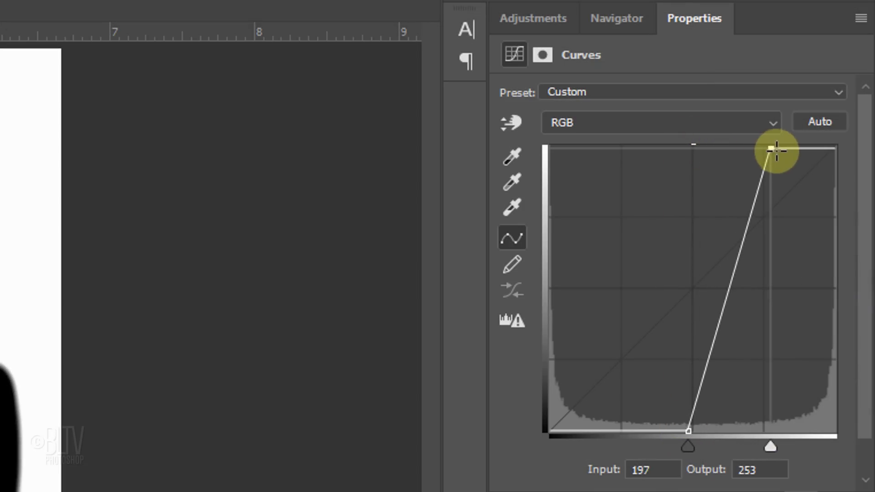
drag(689, 432, 776, 432)
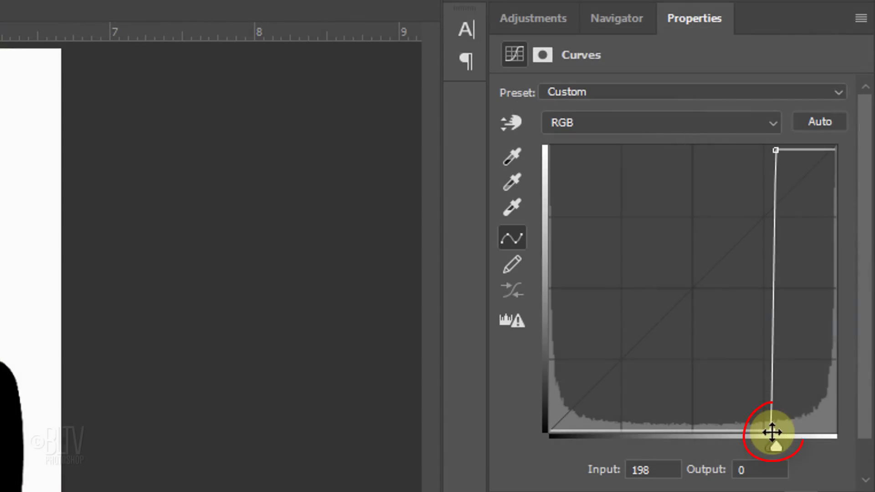
drag(772, 432, 614, 432)
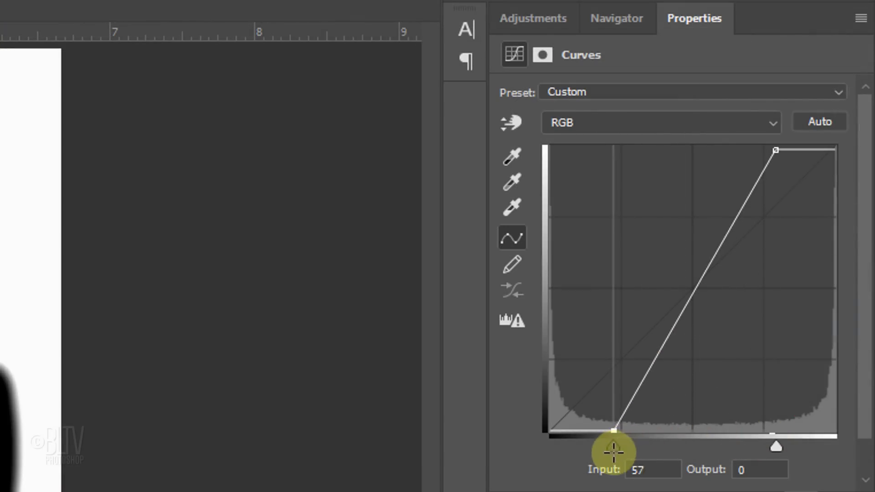
click(777, 151)
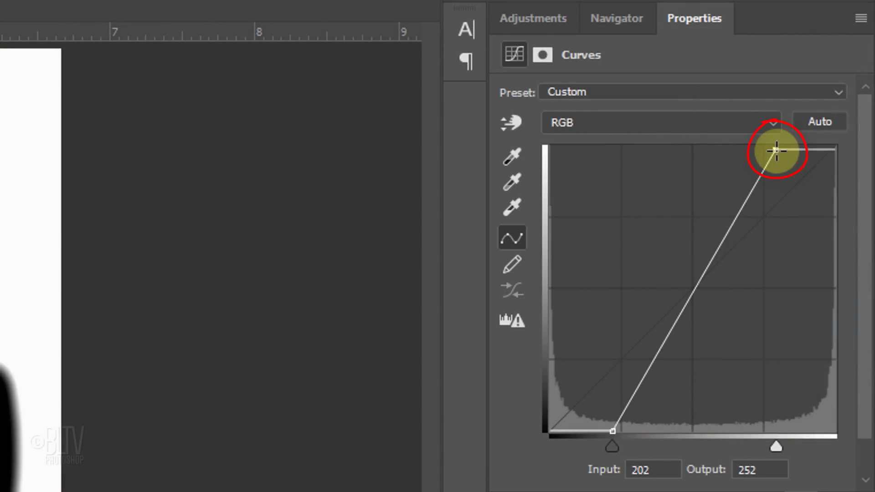
drag(776, 150, 584, 133)
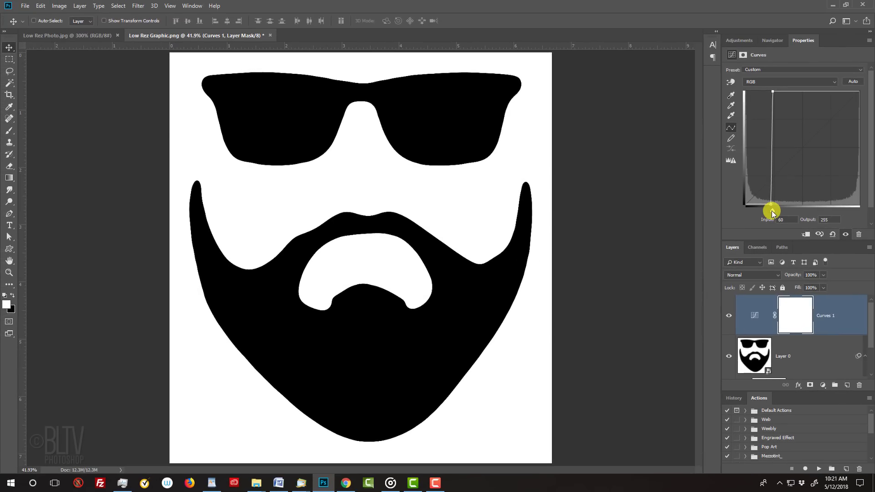
Nudge the Curves white and black points further apart to soften the edges
drag(773, 92, 804, 92)
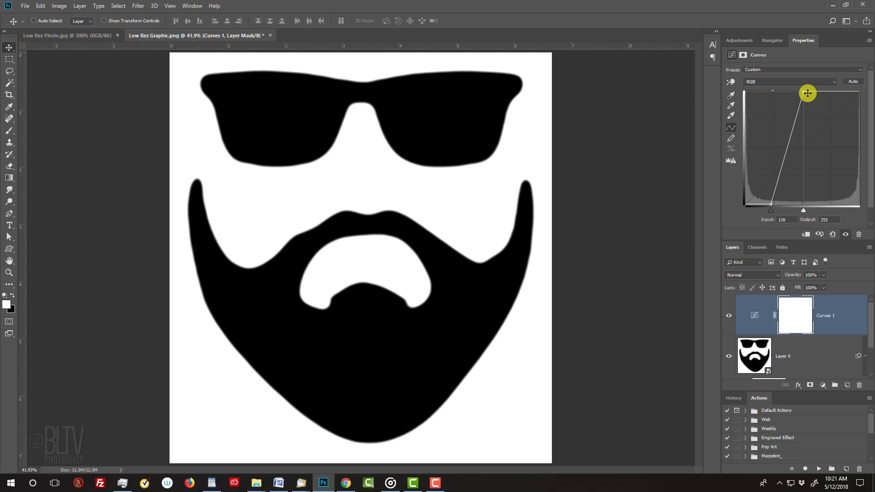
drag(773, 207, 803, 209)
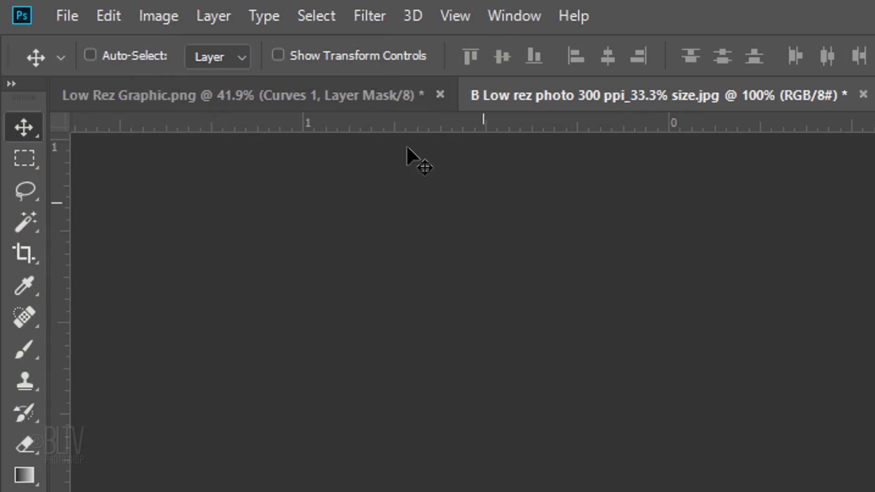
Enable the Preserve Details 2.0 Upscale technology preview in Preferences
click(109, 15)
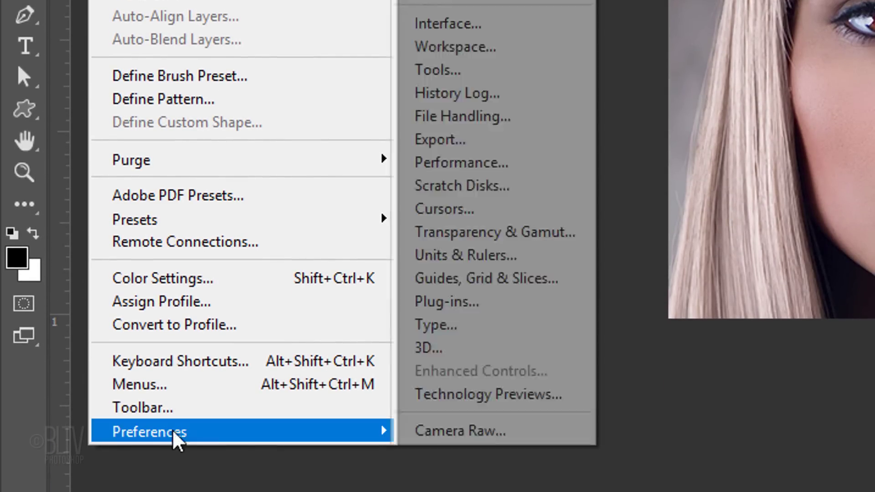
mouse_move(150, 432)
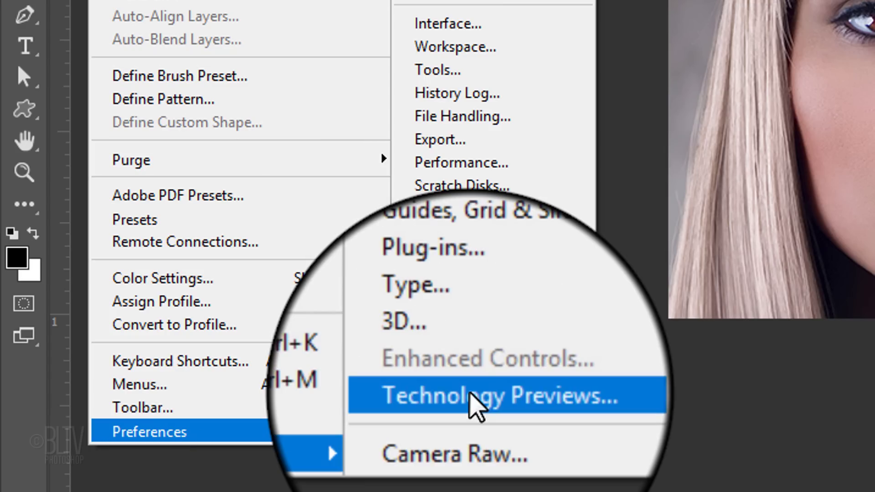
click(475, 404)
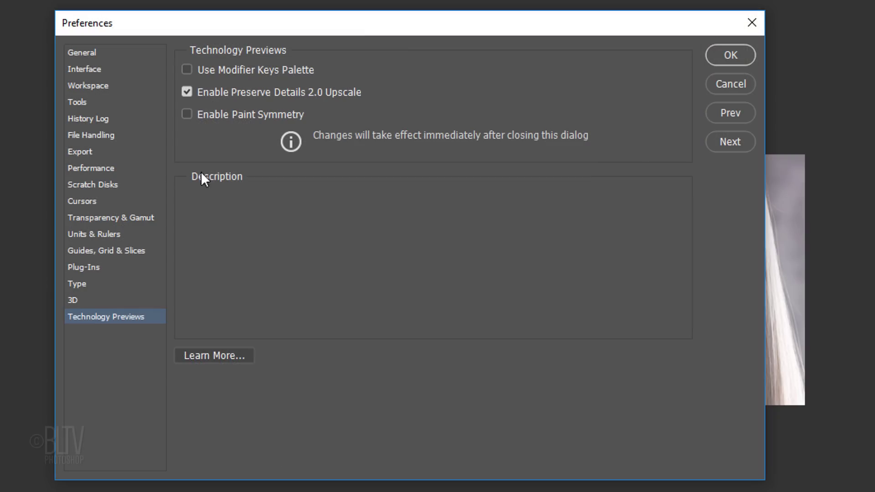
mouse_move(191, 128)
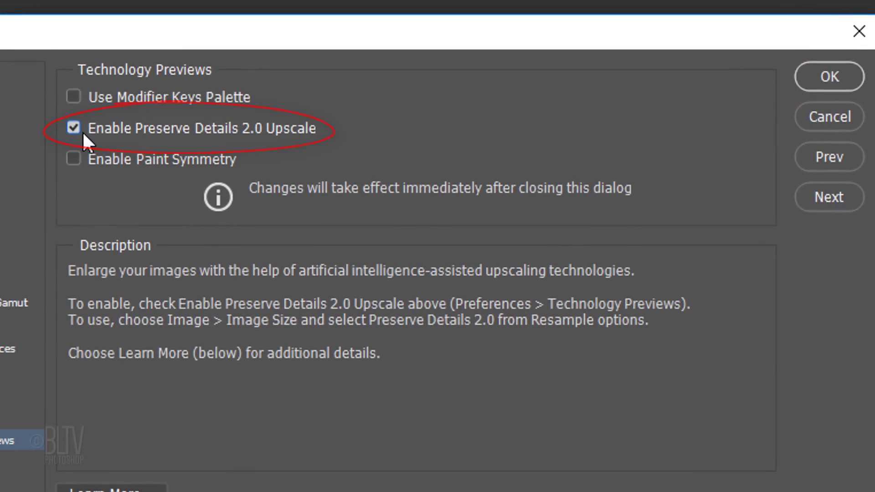
click(829, 77)
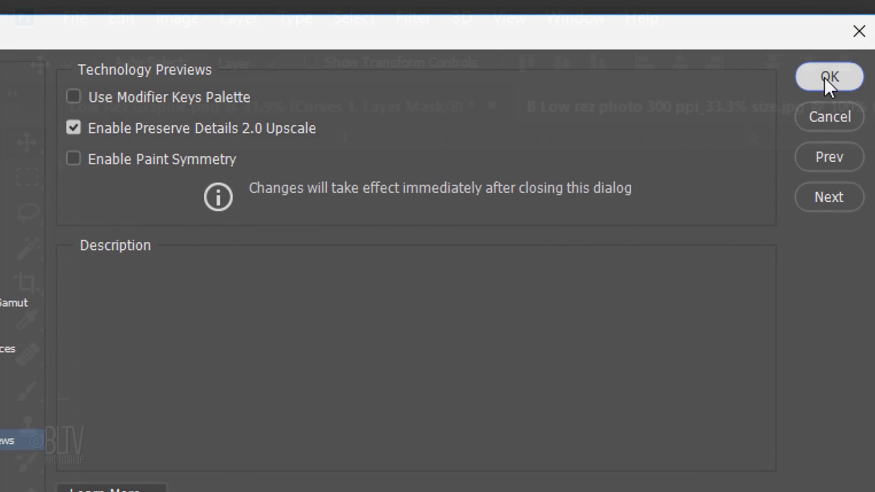
click(177, 18)
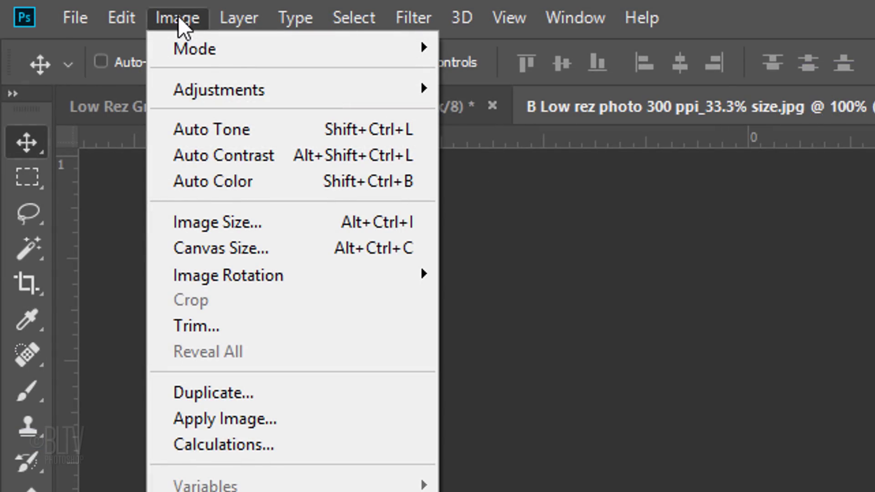
Choose Preserve Details 2.0 resampling and set the portrait's width to 300 percent
click(192, 220)
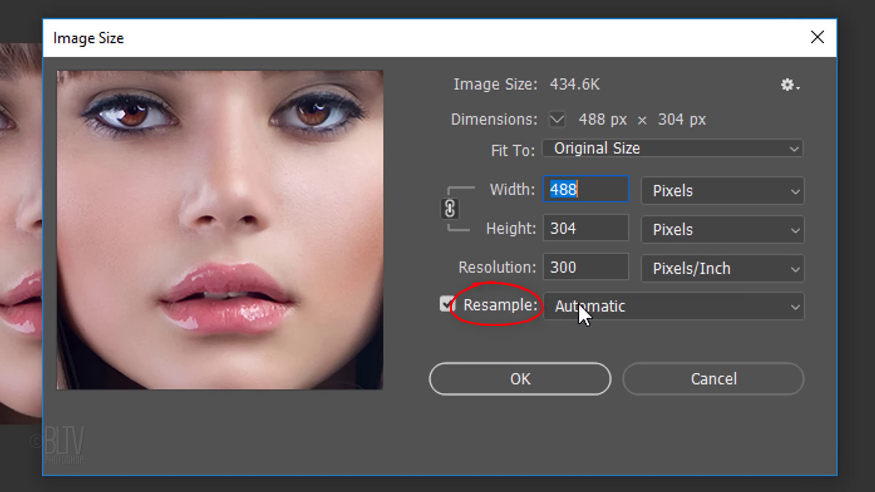
click(579, 303)
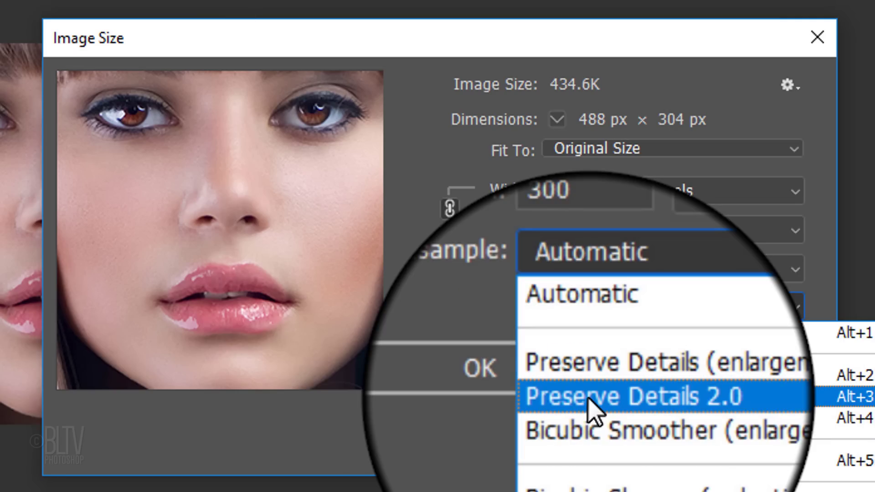
click(589, 400)
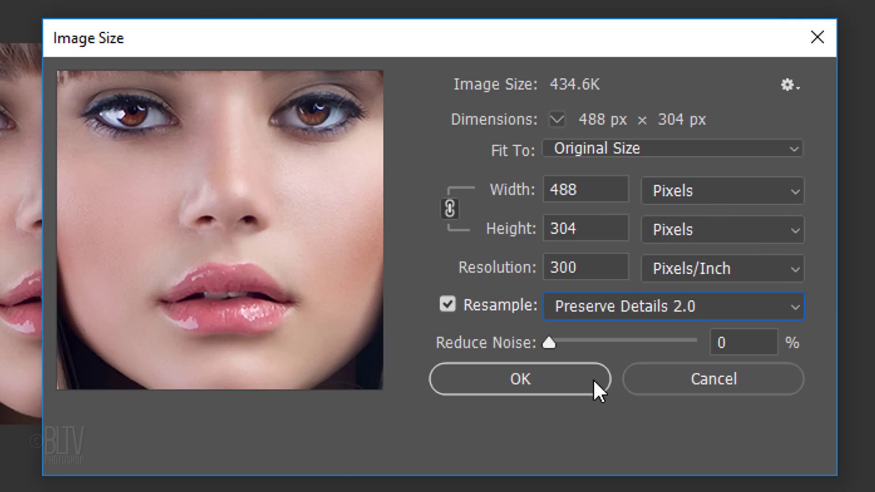
click(702, 191)
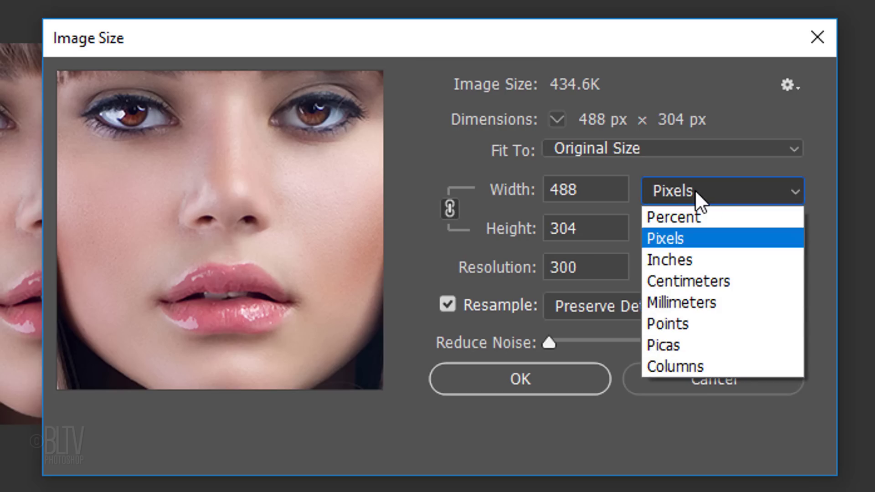
click(677, 226)
double_click(567, 191)
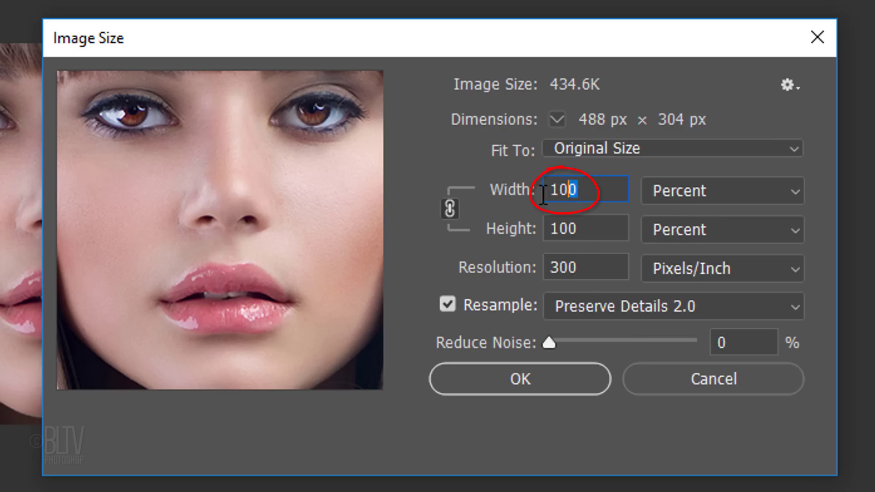
text(300)
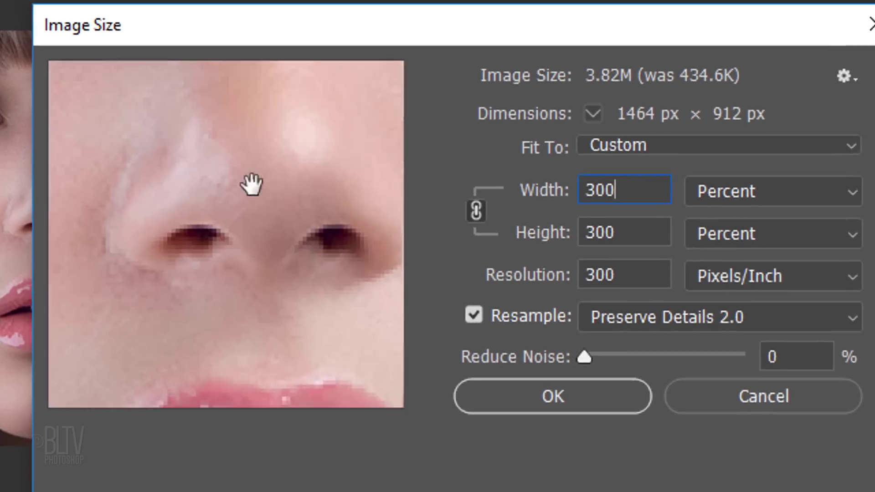
Compare the preview with the original, keep Reduce Noise at 0, and apply the upscale
drag(254, 186, 294, 287)
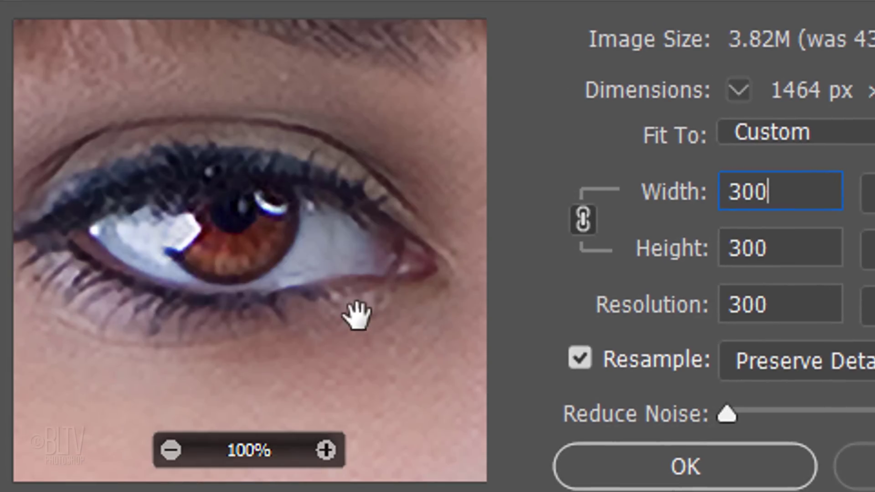
click(329, 309)
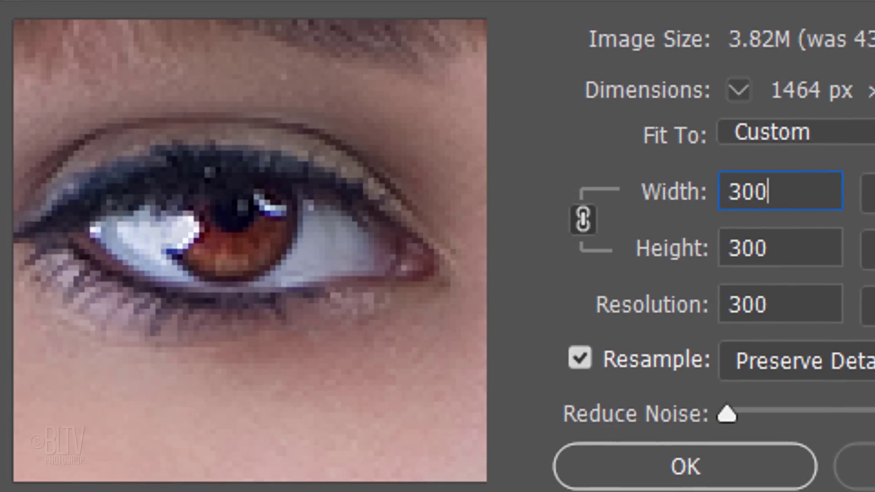
click(330, 309)
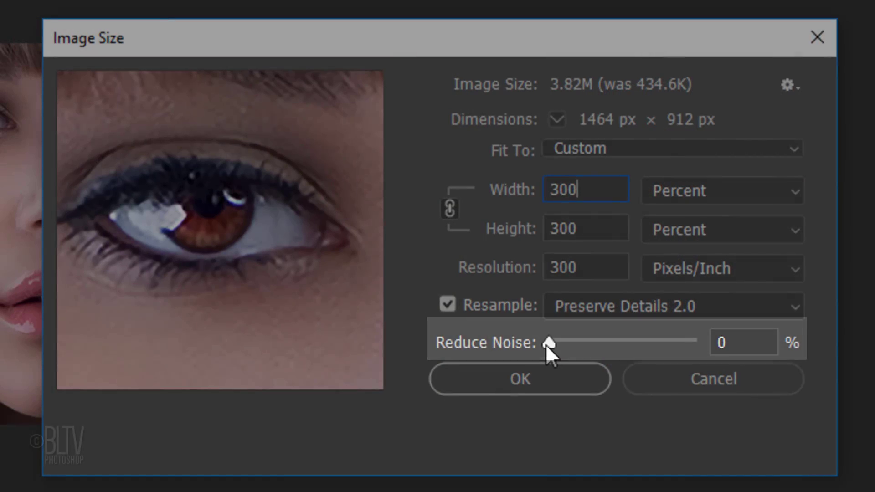
drag(548, 343, 698, 342)
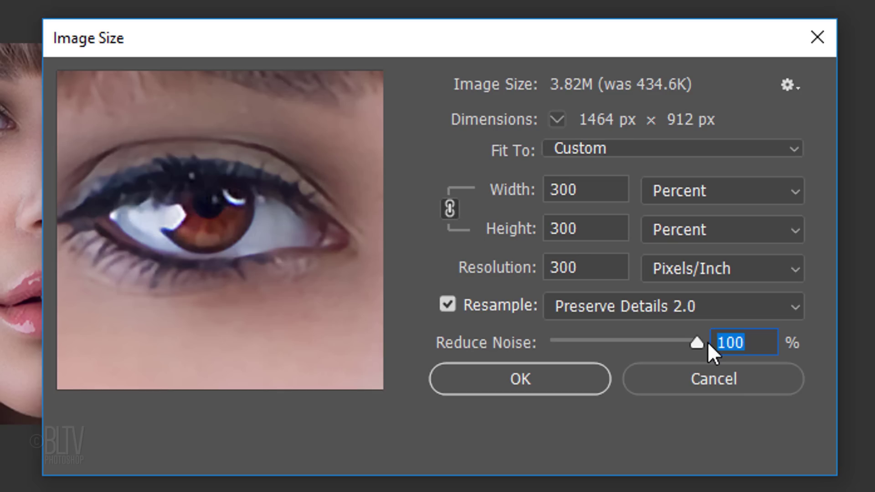
drag(698, 342, 549, 343)
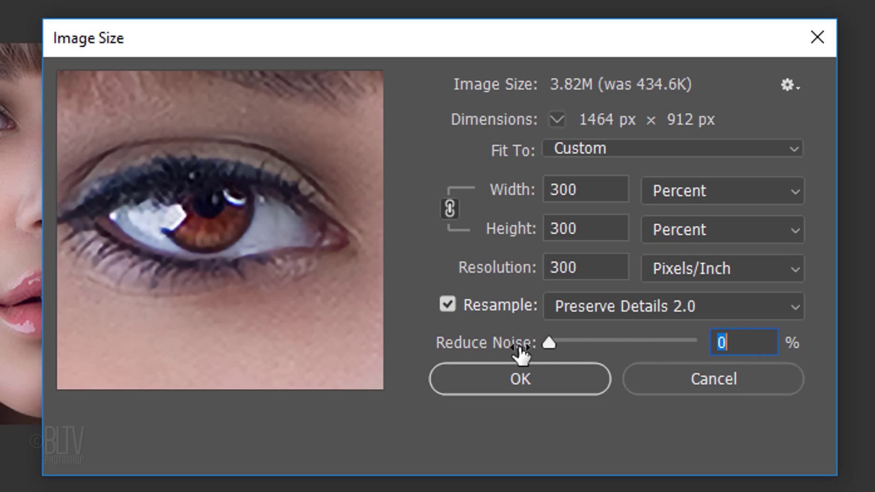
click(520, 378)
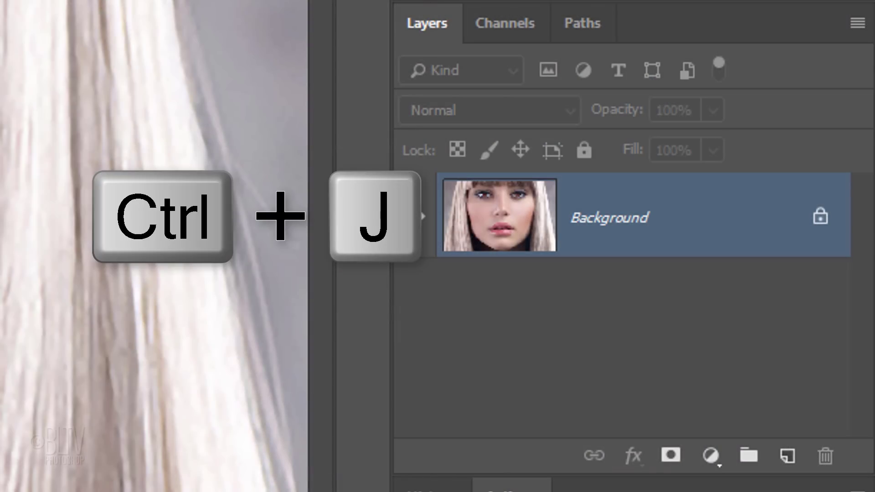
Duplicate the portrait's Background layer as Layer 1 with Ctrl+J
key(ctrl+j)
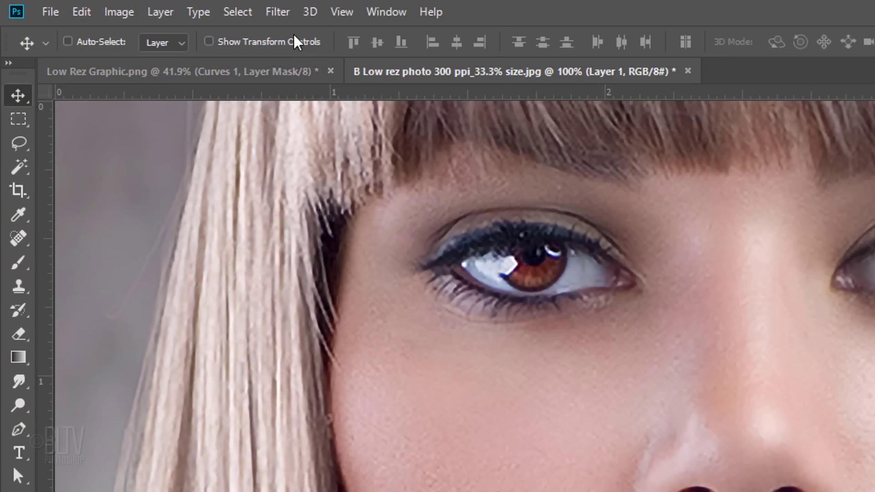
click(279, 12)
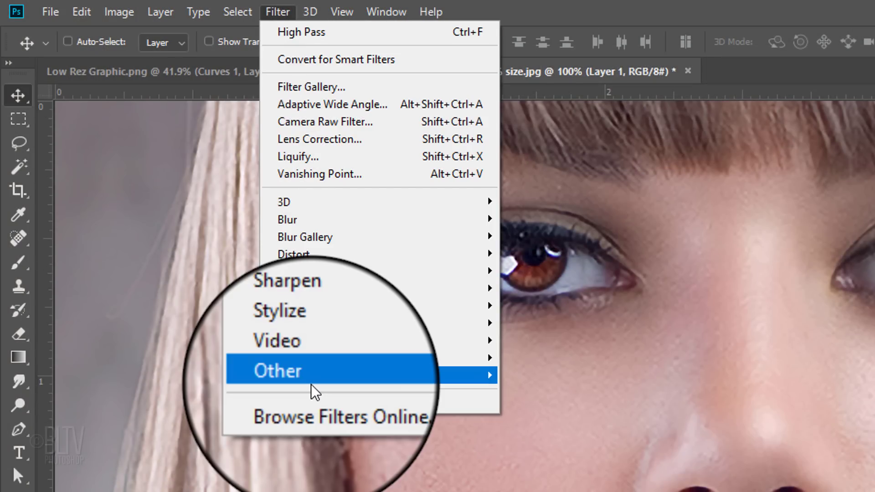
mouse_move(382, 375)
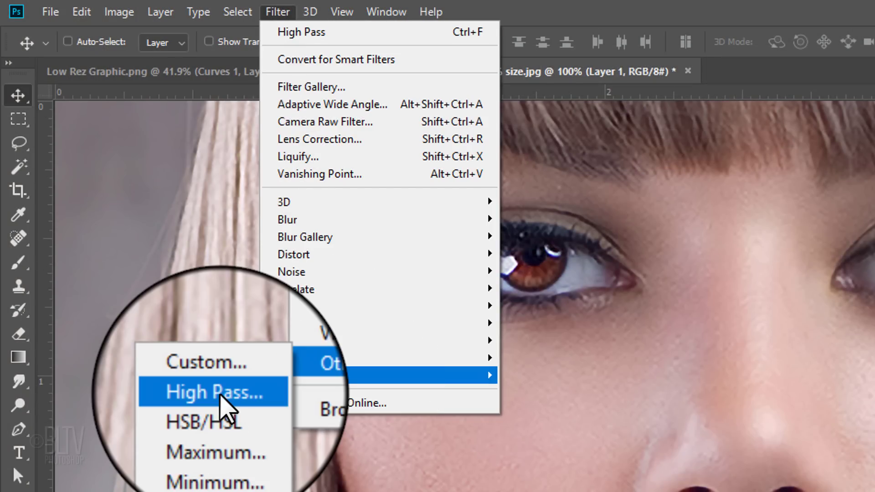
Apply a High Pass filter with a 1-pixel radius to Layer 1
click(225, 393)
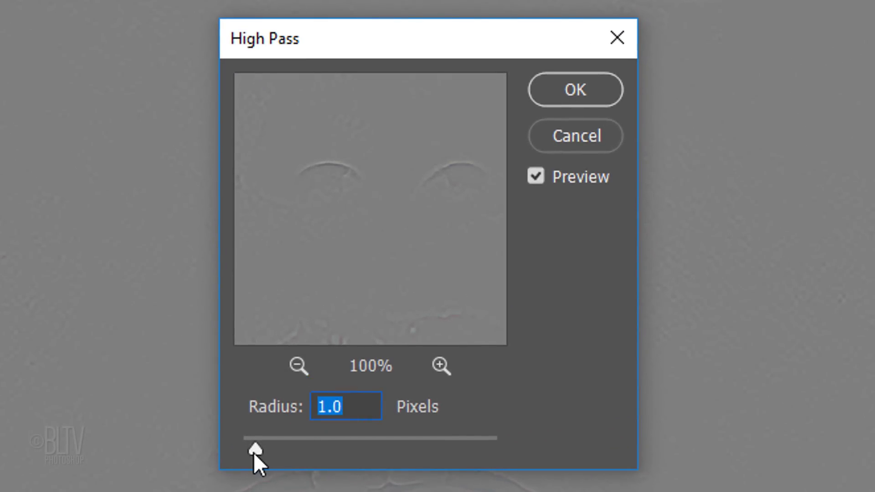
drag(253, 452, 229, 444)
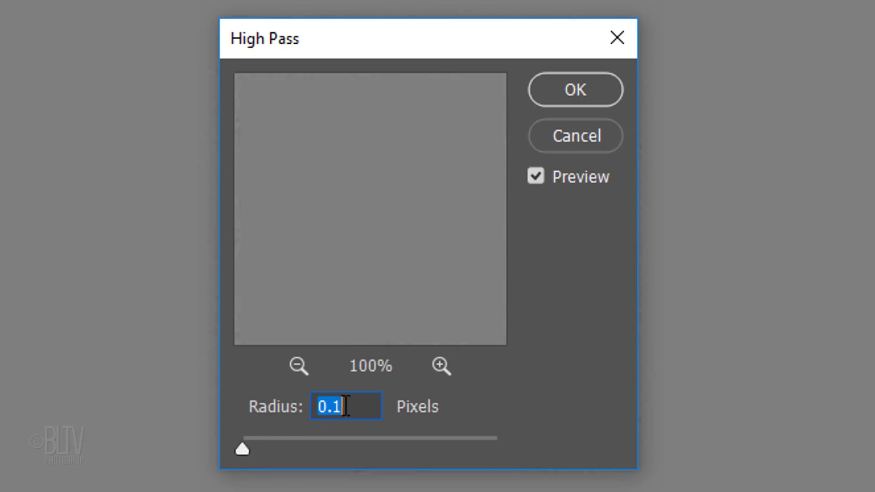
text(1)
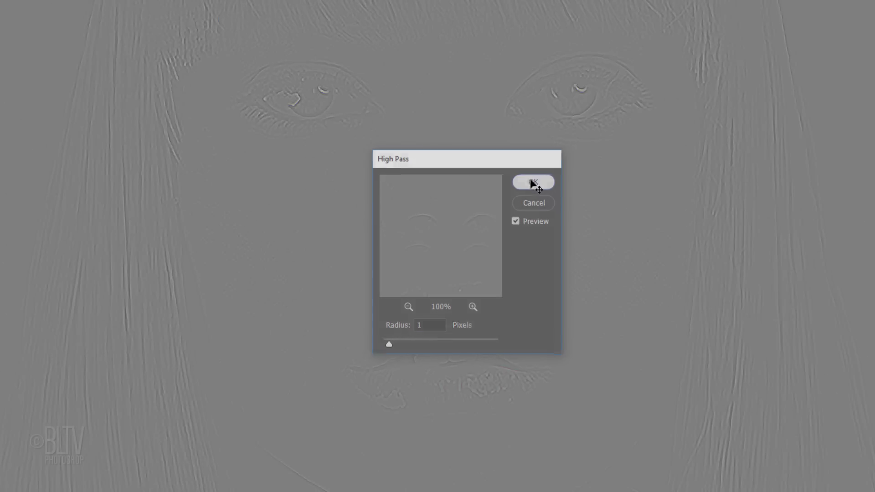
click(533, 183)
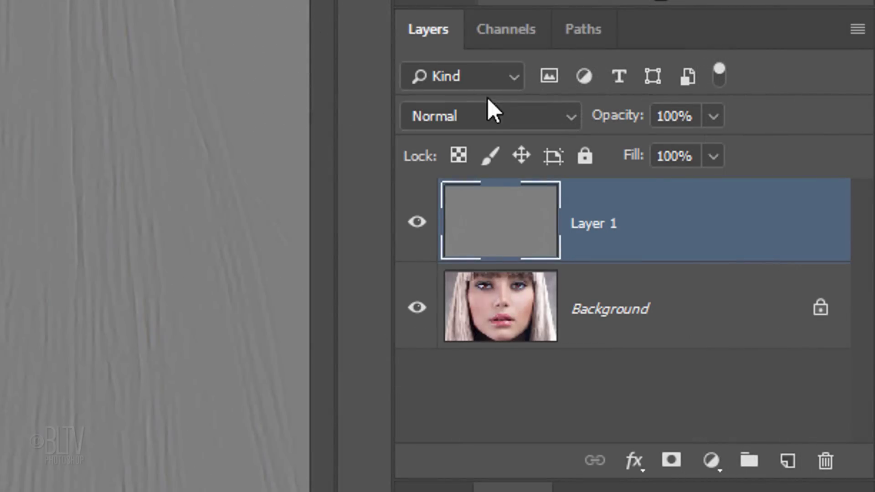
click(490, 116)
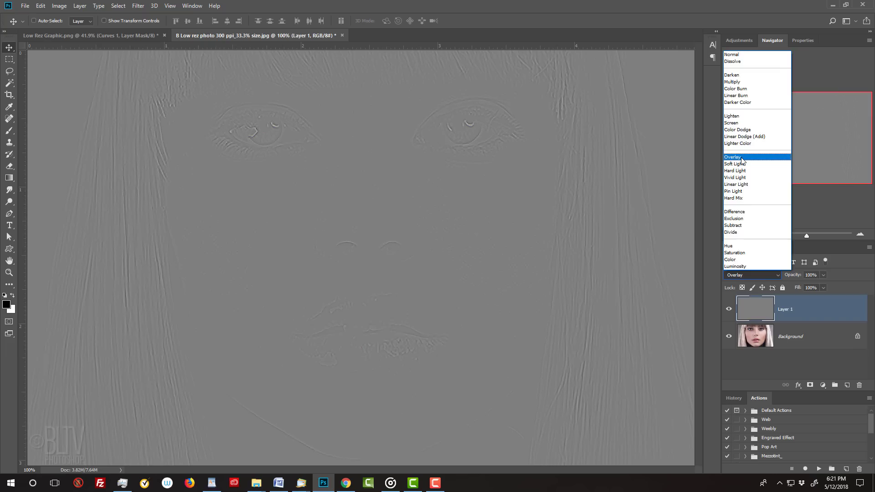
Set the grey High Pass Layer 1 to Overlay blend mode to sharpen the upscaled portrait
click(457, 77)
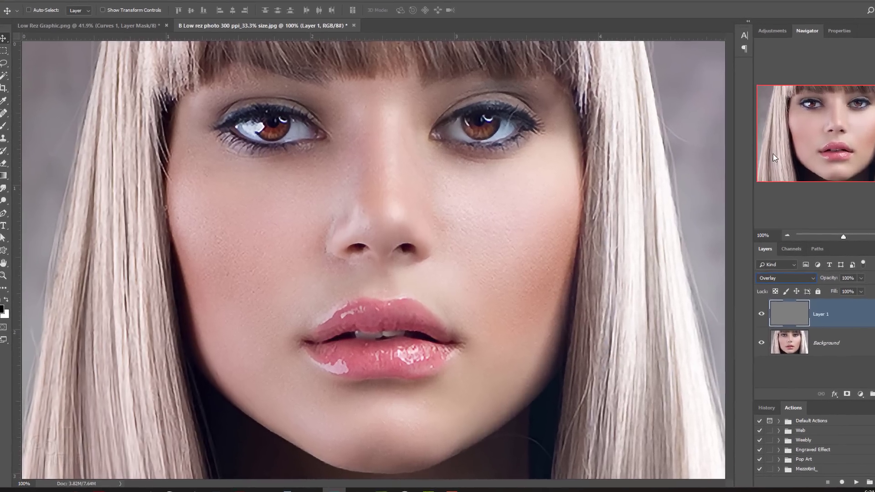